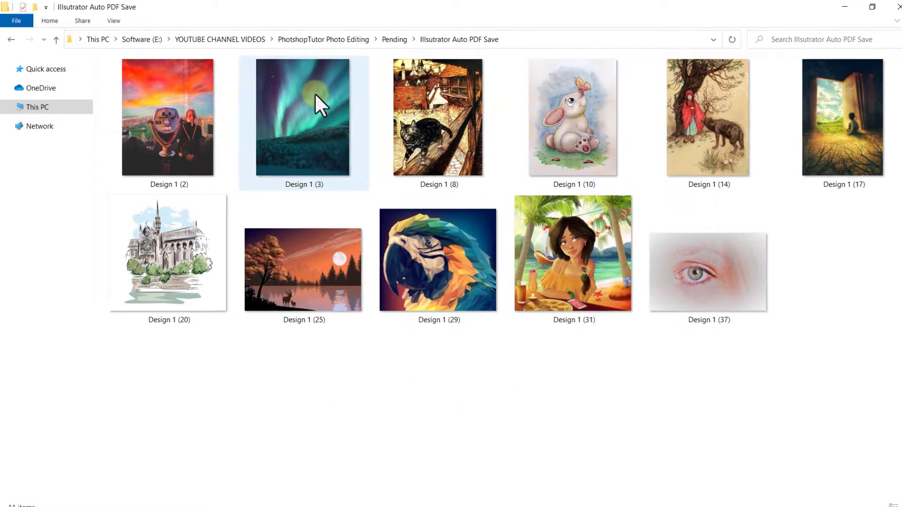
# - Select the Design 1 (2) and Design 1 (17) thumbnails in the Auto PDF Save folder
pyautogui.click(189, 99)
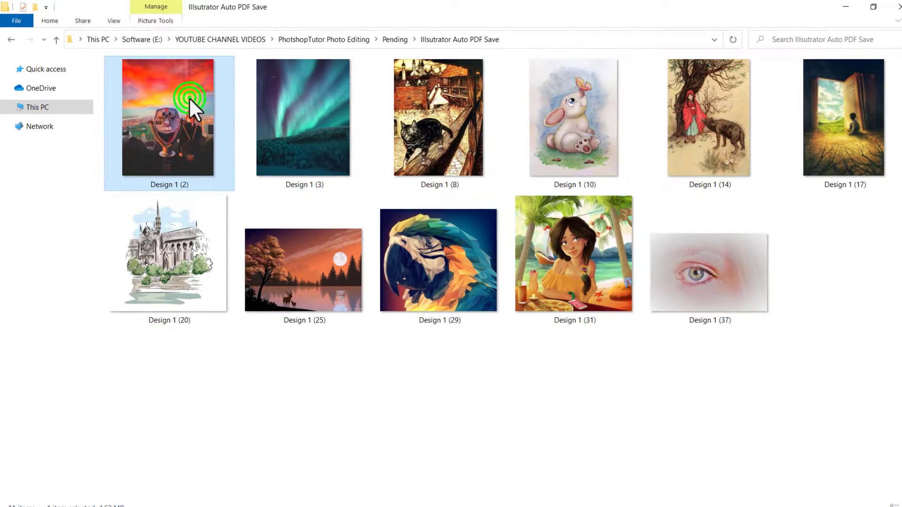
pyautogui.click(808, 137)
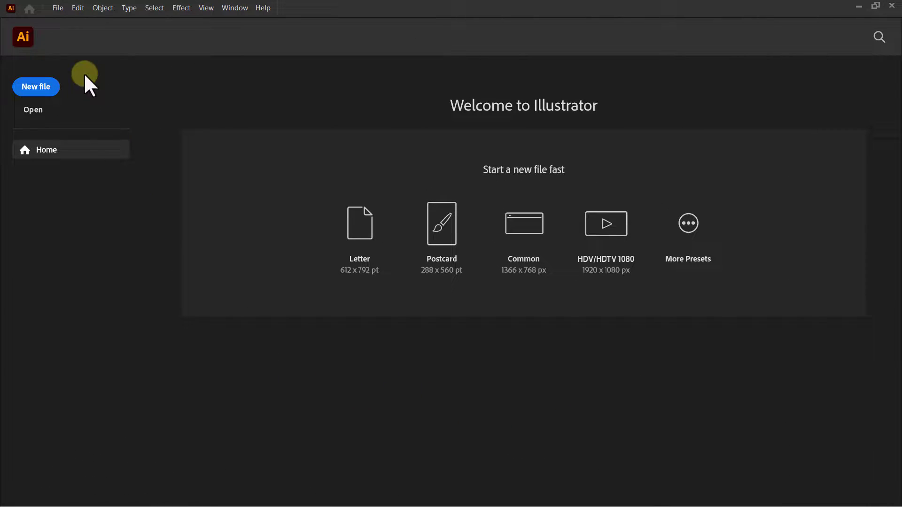
pyautogui.click(55, 8)
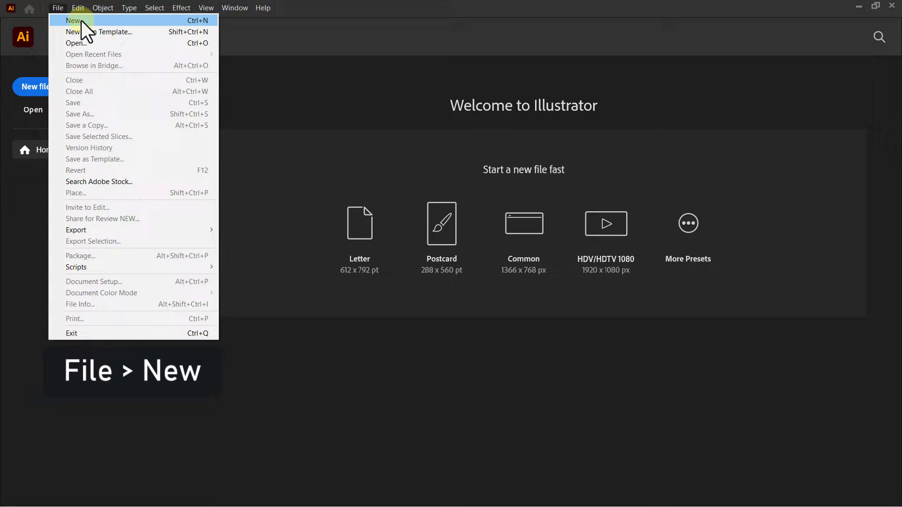
pyautogui.click(81, 20)
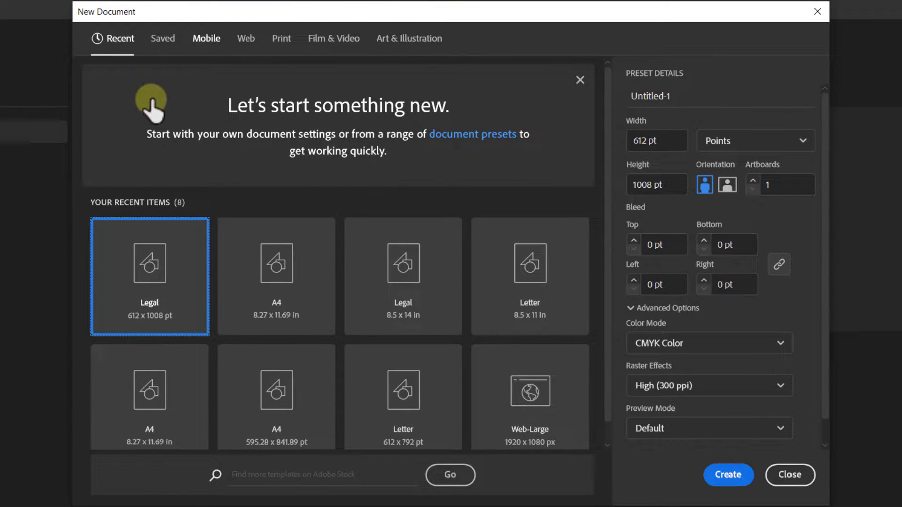
pyautogui.click(277, 268)
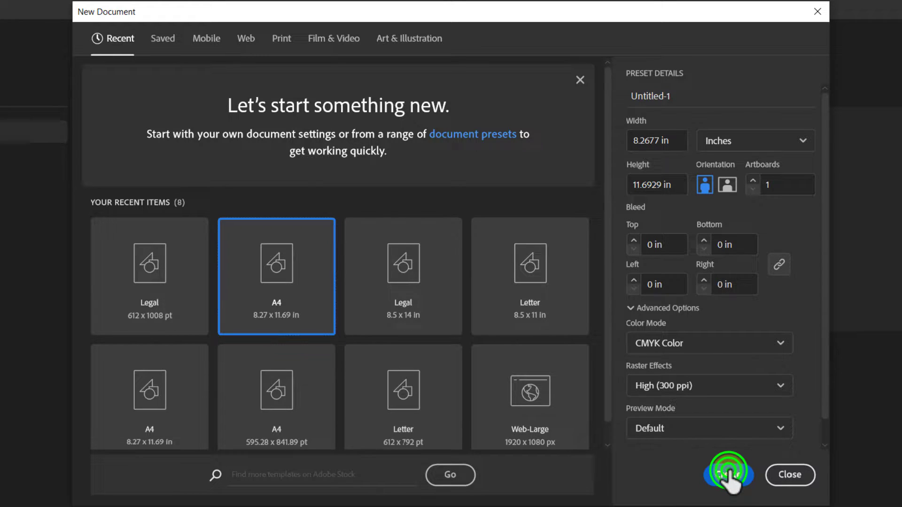
pyautogui.click(726, 474)
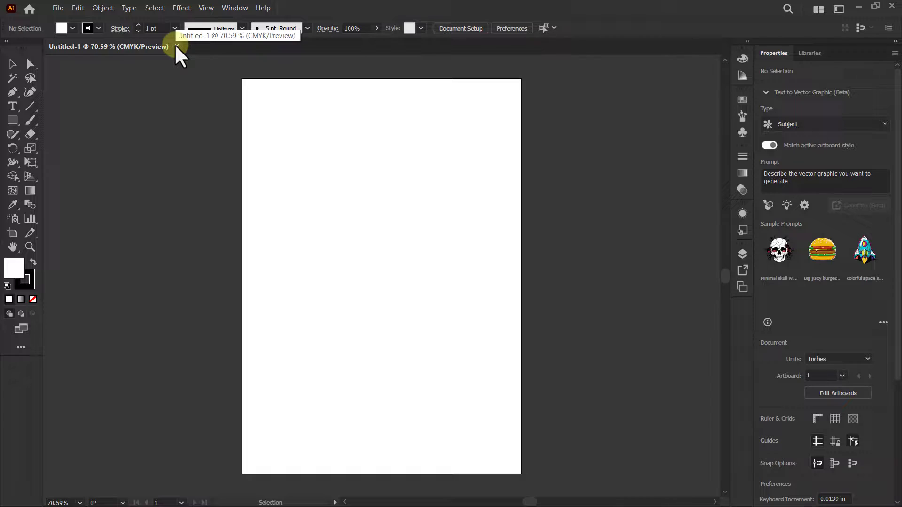
pyautogui.click(176, 47)
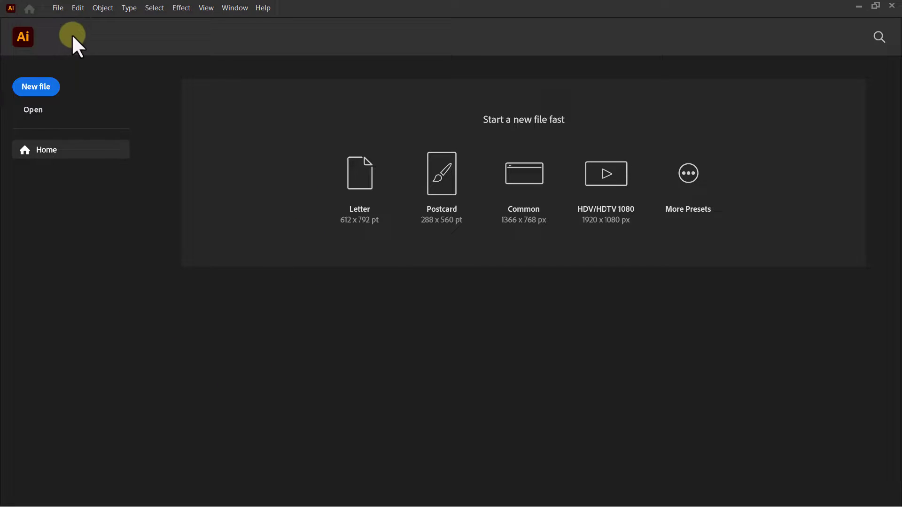
# - Open all eleven Design 1 JPGs at once through File > Open with a marquee selection
pyautogui.click(57, 8)
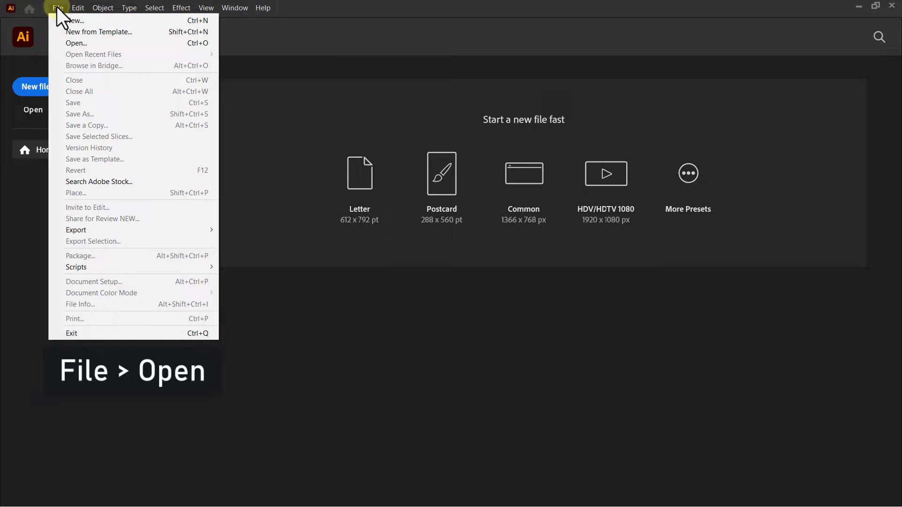
pyautogui.click(76, 43)
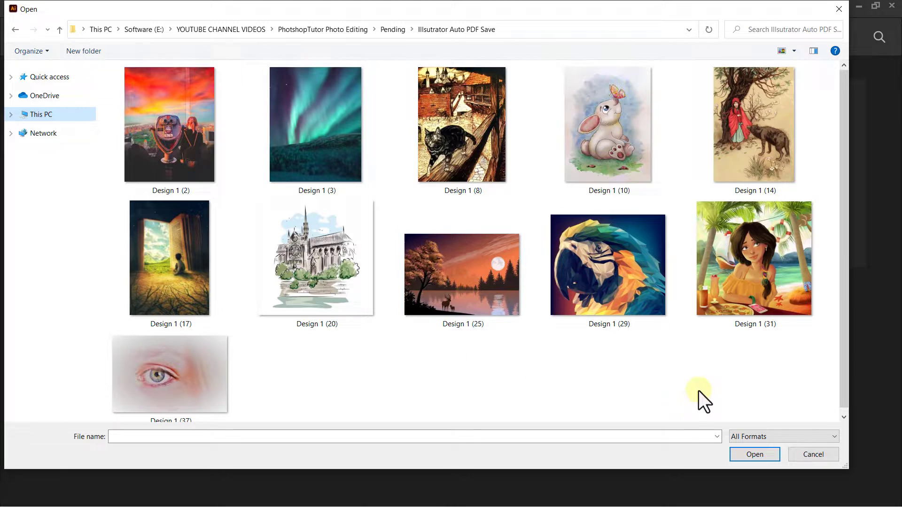
pyautogui.click(297, 136)
pyautogui.click(431, 140)
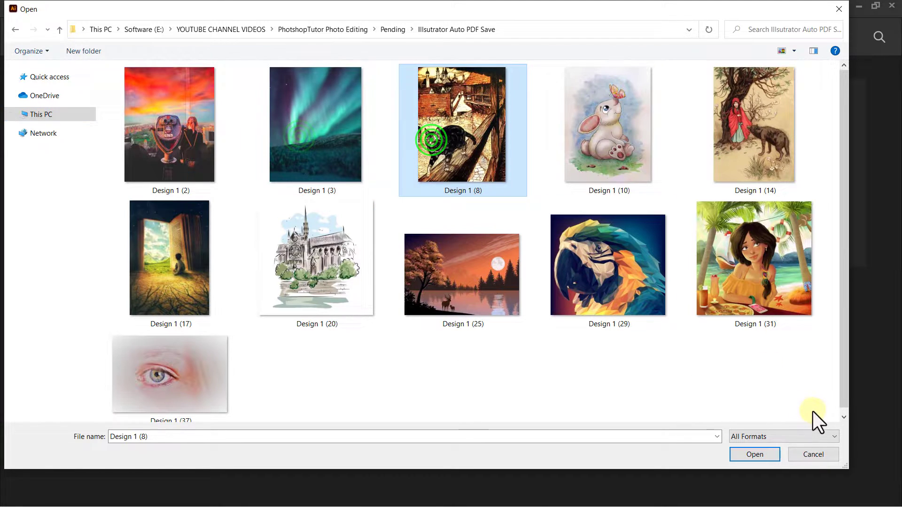
pyautogui.moveTo(824, 415); pyautogui.dragTo(117, 74)
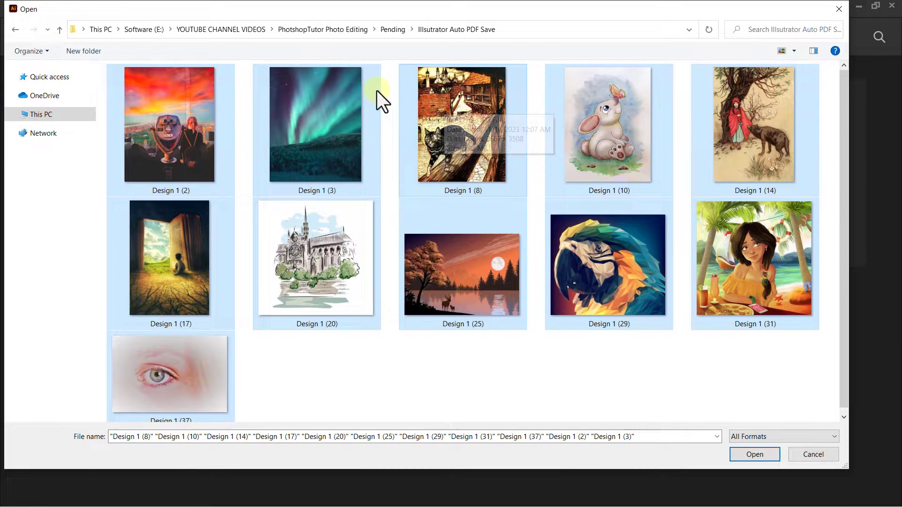
pyautogui.click(750, 456)
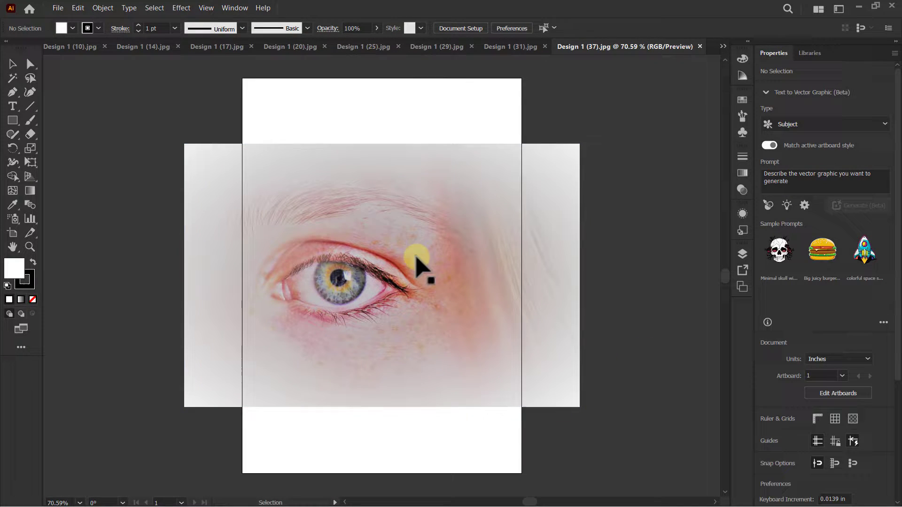
# - Reposition and resize the eye image so it fills its portrait artboard
pyautogui.moveTo(420, 267); pyautogui.dragTo(446, 239)
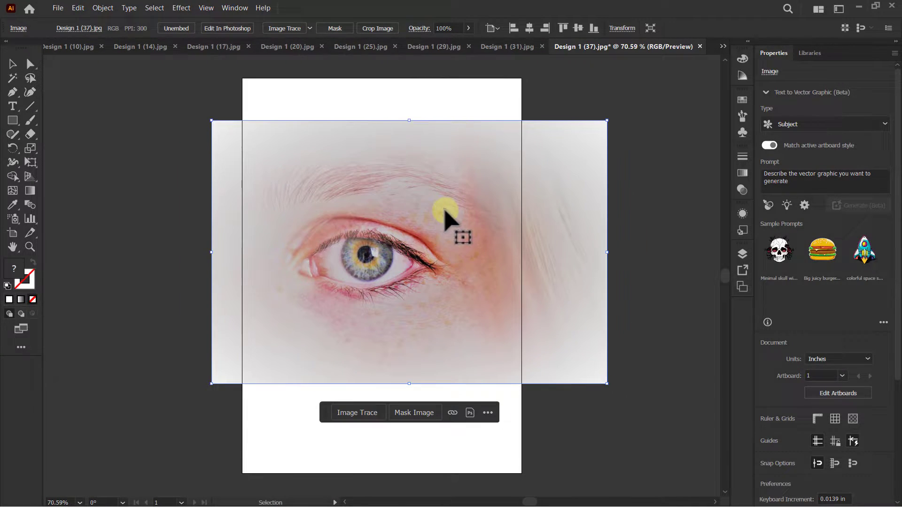
pyautogui.moveTo(605, 122); pyautogui.dragTo(548, 161)
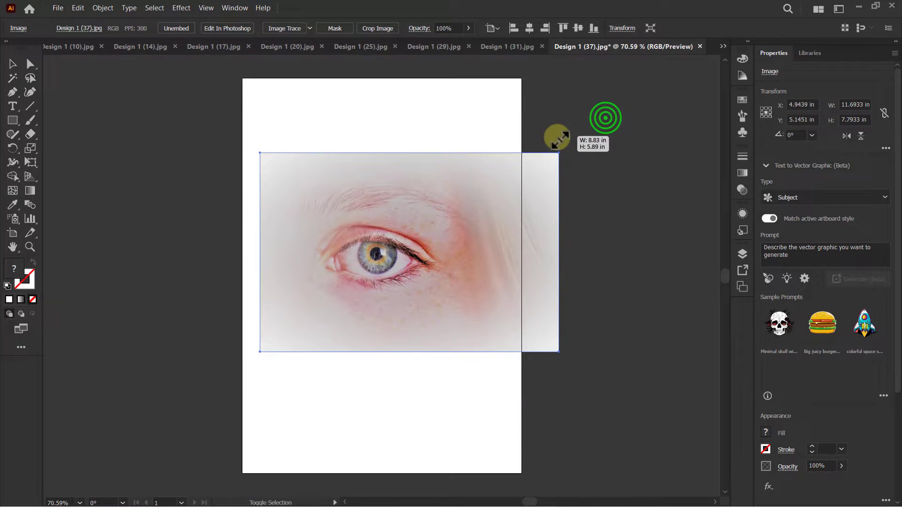
pyautogui.moveTo(365, 282)
pyautogui.mouseDown()
pyautogui.moveTo(345, 296)
pyautogui.moveTo(352, 288)
pyautogui.mouseUp()
pyautogui.moveTo(522, 171)
pyautogui.mouseDown()
pyautogui.moveTo(477, 336)
pyautogui.moveTo(447, 180)
pyautogui.mouseUp()
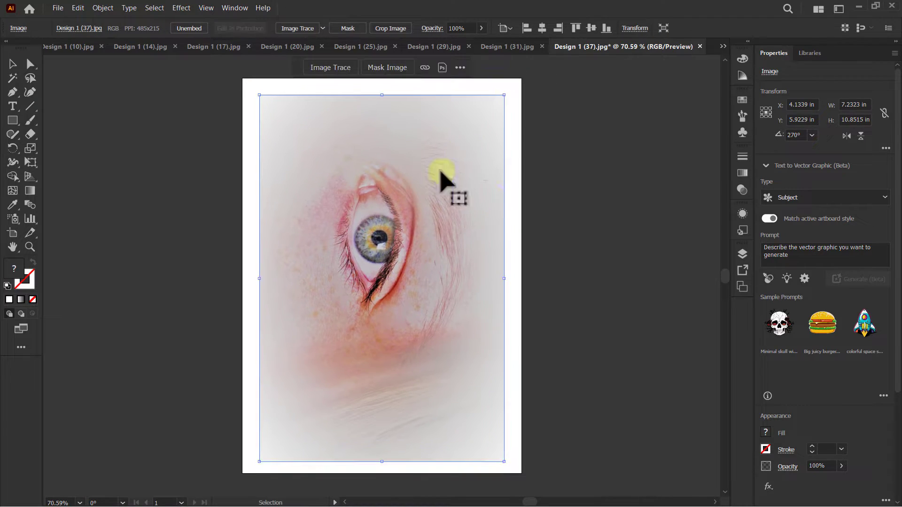
# - Scale the beach, cathedral and open-book images in Designs 31, 20 and 17 to fit their pages
pyautogui.click(507, 46)
pyautogui.moveTo(605, 79)
pyautogui.mouseDown()
pyautogui.moveTo(510, 141)
pyautogui.moveTo(510, 165)
pyautogui.mouseUp()
pyautogui.click(373, 46)
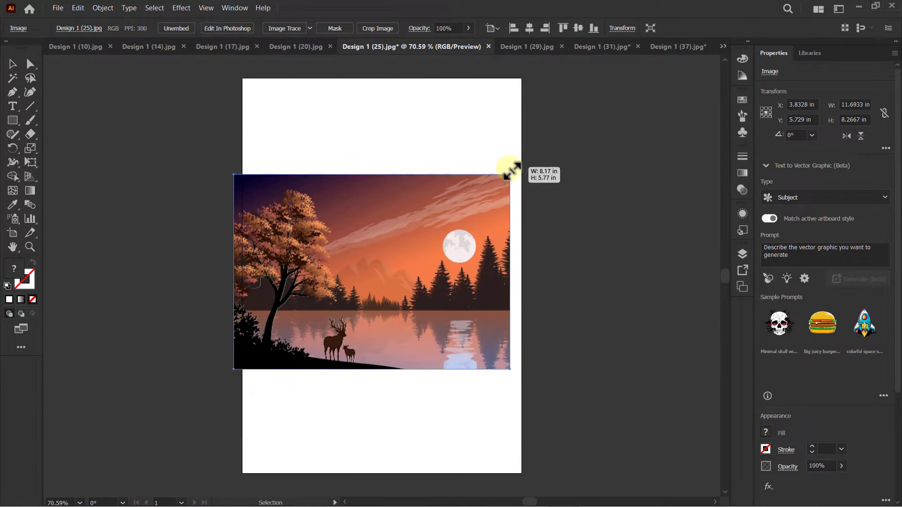
pyautogui.click(293, 47)
pyautogui.moveTo(521, 80); pyautogui.dragTo(534, 115)
pyautogui.click(222, 46)
pyautogui.moveTo(521, 79); pyautogui.dragTo(372, 227)
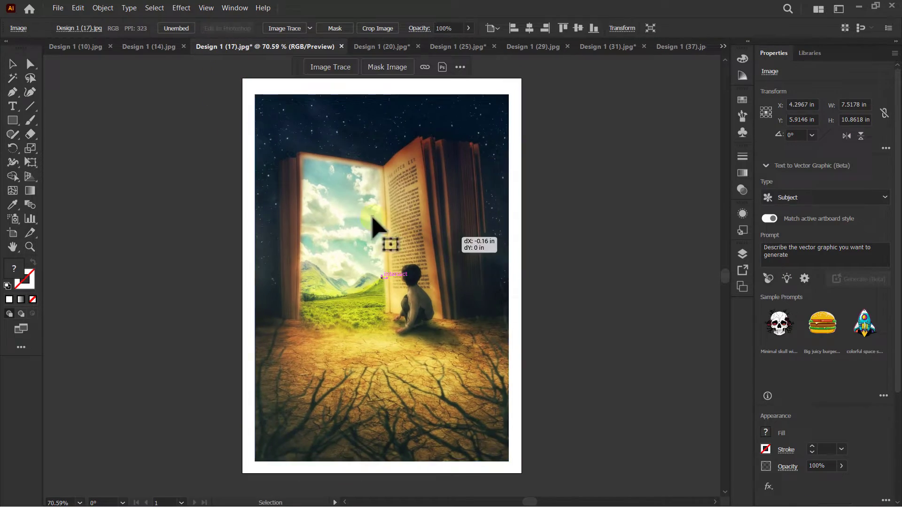
# - Scale the Red Riding Hood image in Design 1 (14) to fit inside its page
pyautogui.click(149, 47)
pyautogui.click(521, 79)
pyautogui.click(76, 47)
pyautogui.moveTo(522, 80); pyautogui.dragTo(477, 171)
# - Resize the Design 1 (3) image to the artboard and centre the city sunset image
pyautogui.click(722, 47)
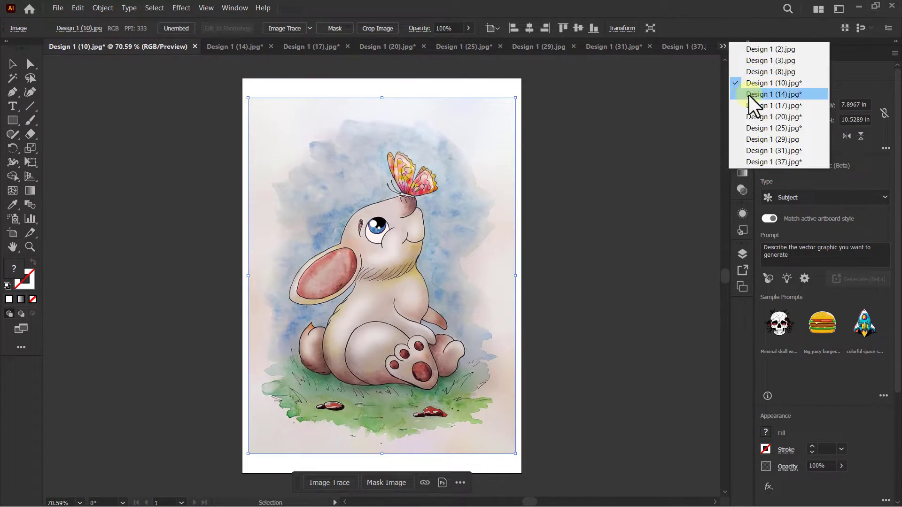
pyautogui.click(773, 94)
pyautogui.click(753, 49)
pyautogui.moveTo(609, 177); pyautogui.dragTo(519, 246)
pyautogui.click(722, 46)
pyautogui.click(770, 60)
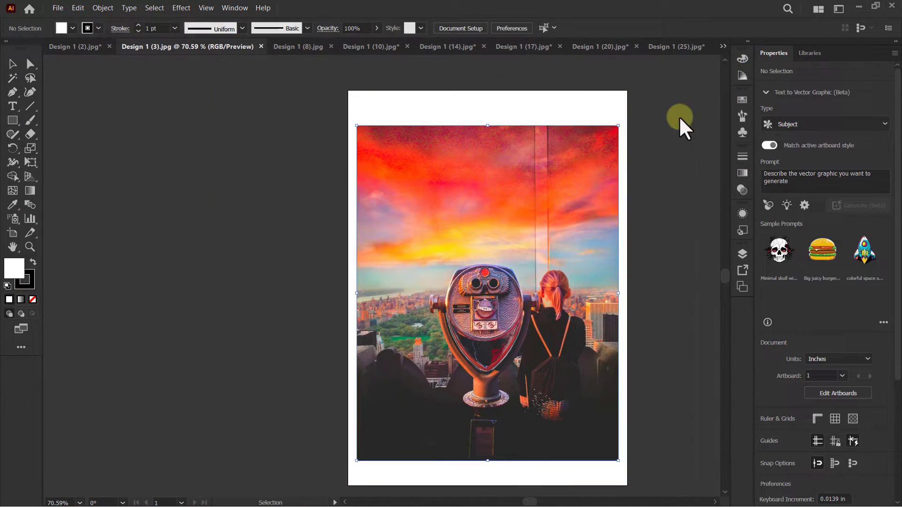
pyautogui.moveTo(450, 217)
pyautogui.mouseDown()
pyautogui.moveTo(428, 220)
pyautogui.moveTo(437, 220)
pyautogui.mouseUp()
# - Move through Design 1 (8) to the Design 1 (10) bunny document and fit it in view
pyautogui.click(300, 46)
pyautogui.click(721, 47)
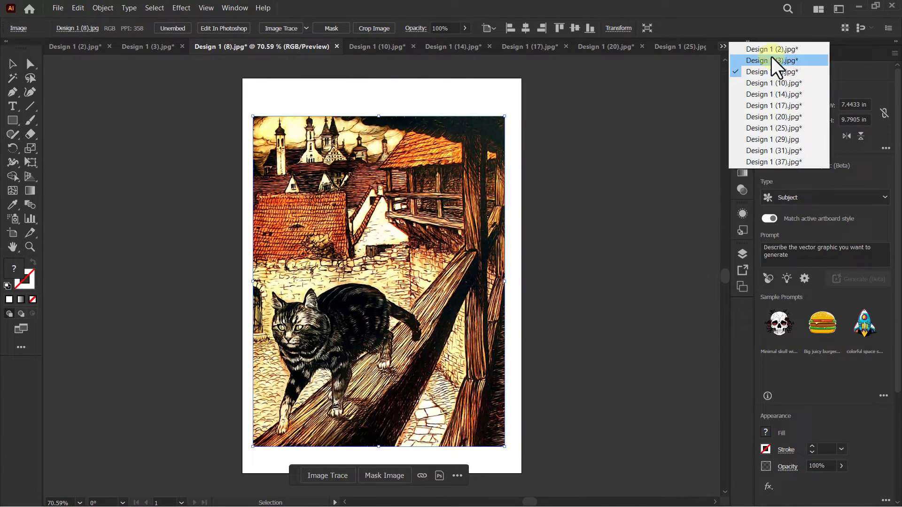
pyautogui.click(774, 83)
pyautogui.click(723, 47)
pyautogui.click(773, 94)
pyautogui.click(337, 47)
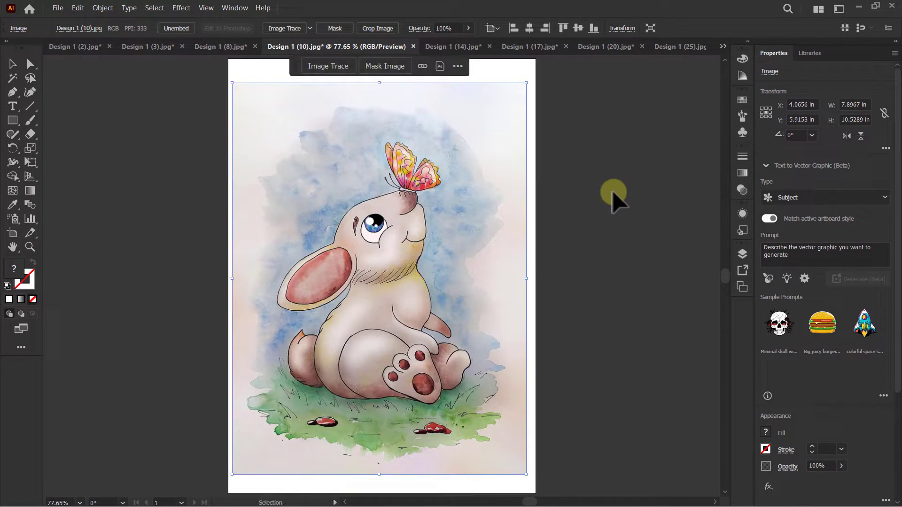
pyautogui.hotkey('ctrl', '0')
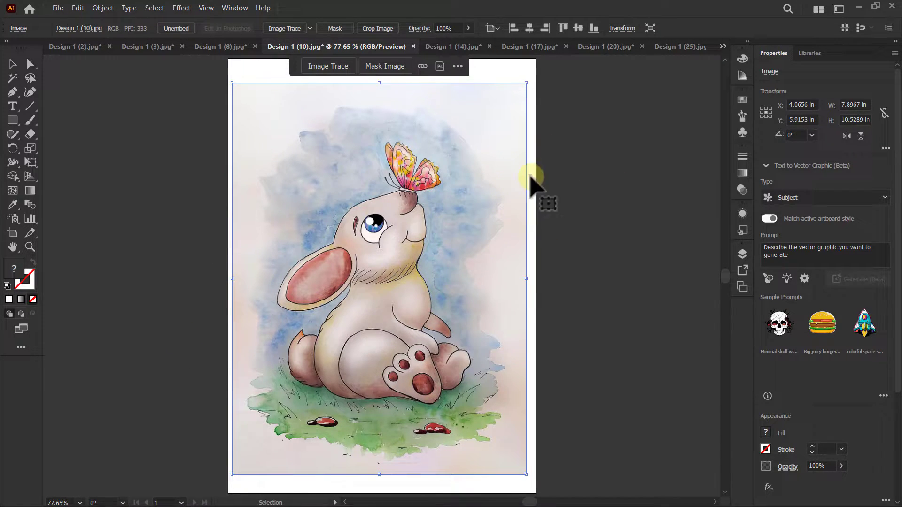
# - Run the SaveDocsAsPDF script from the File > Scripts menu
pyautogui.click(59, 7)
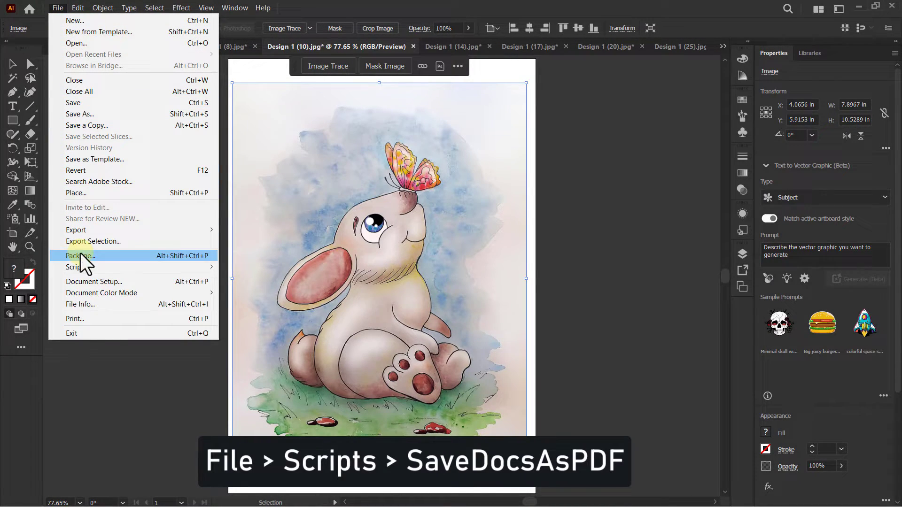
pyautogui.click(79, 267)
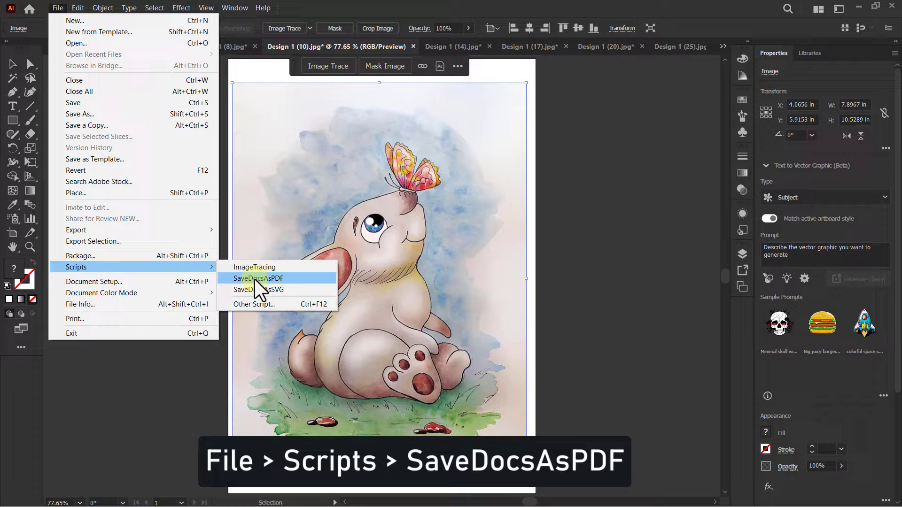
pyautogui.click(255, 279)
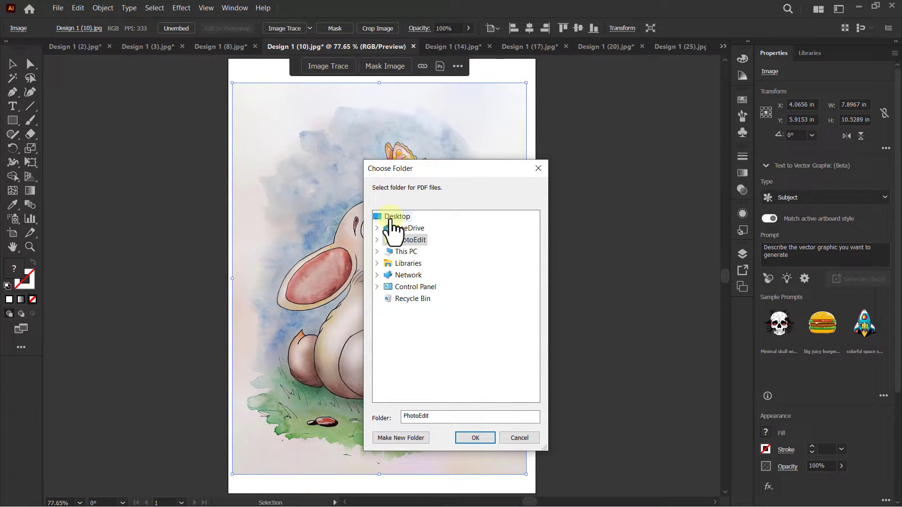
# - Create an ALL PDF FILES folder on the Desktop and choose it as the PDF destination
pyautogui.click(399, 217)
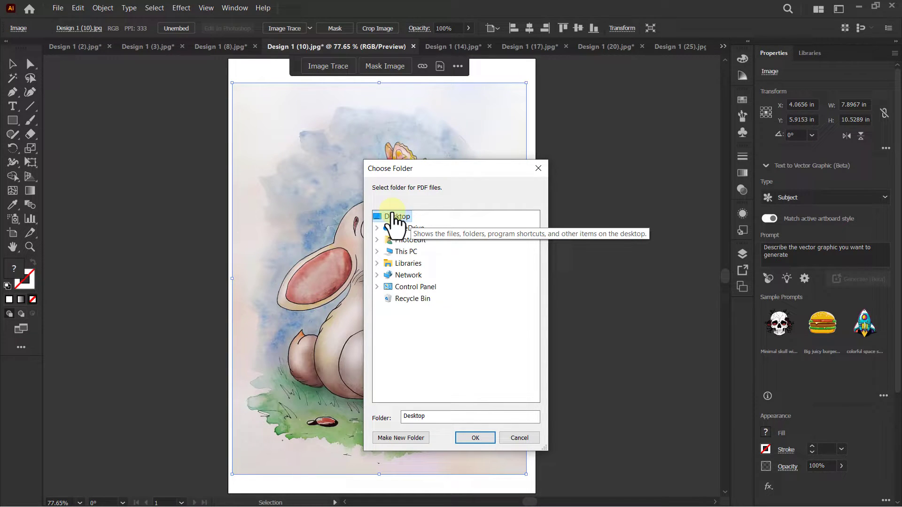
pyautogui.click(399, 438)
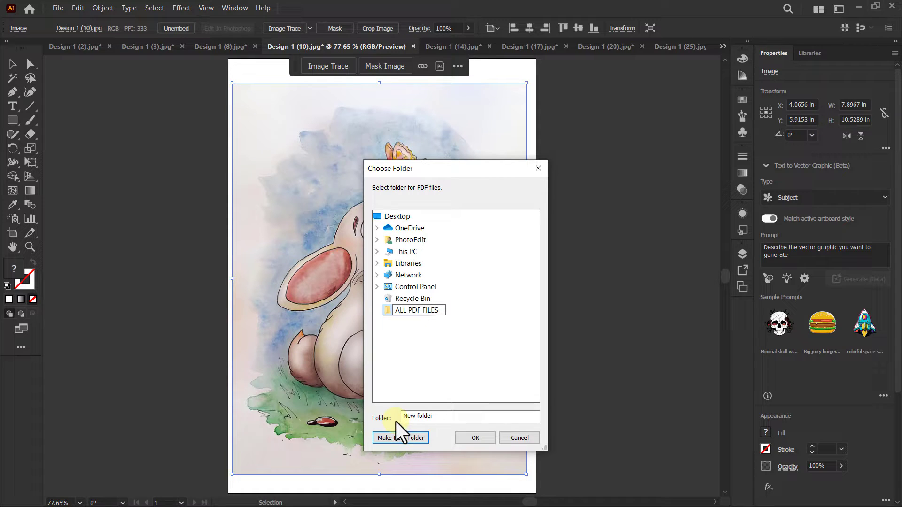
pyautogui.write('PDF FILES')
pyautogui.press('Return')
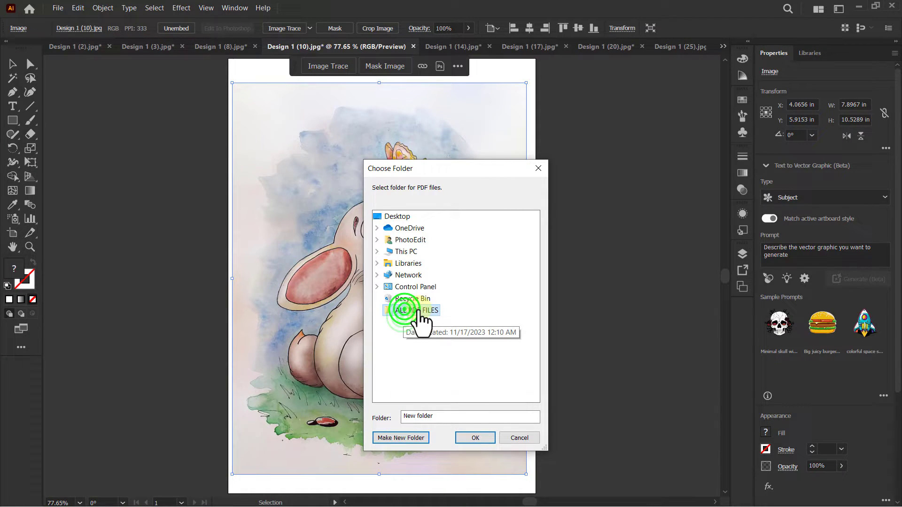
pyautogui.click(477, 440)
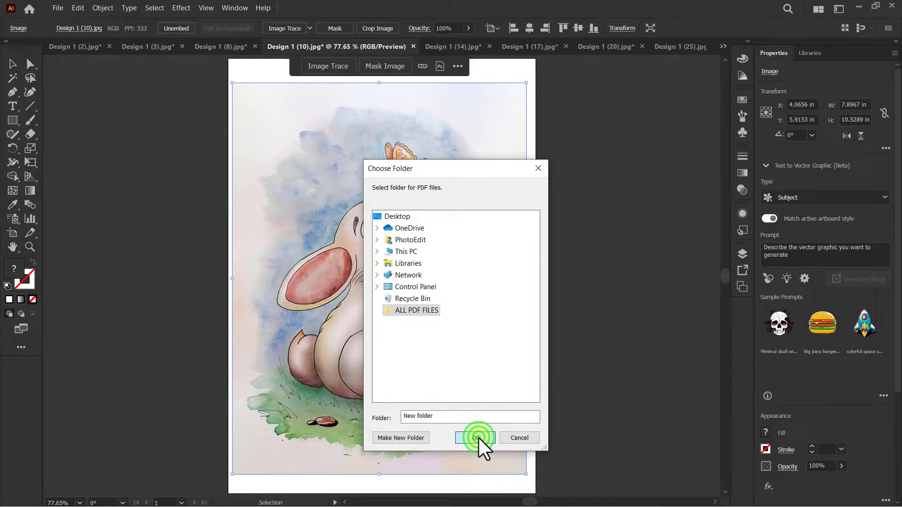
pyautogui.click(476, 440)
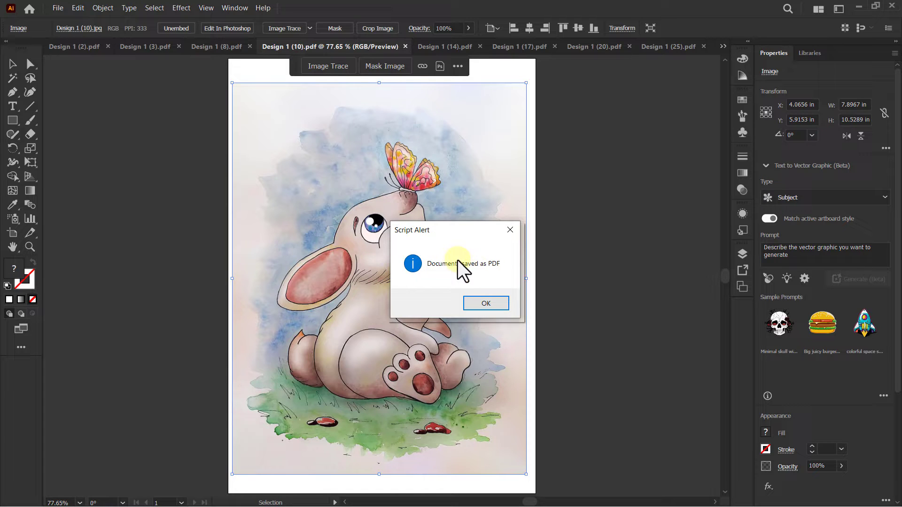
# - Dismiss the script alert and open the ALL PDF FILES folder on the desktop
pyautogui.click(486, 303)
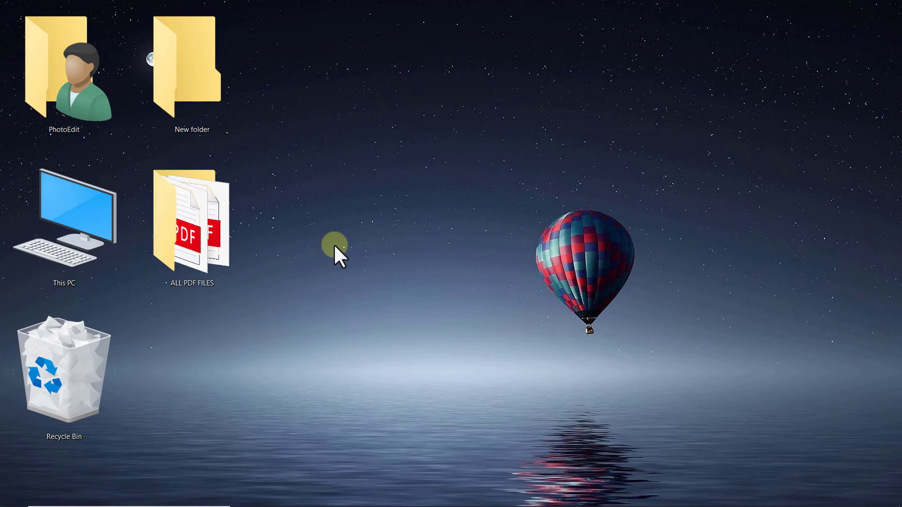
pyautogui.click(188, 218)
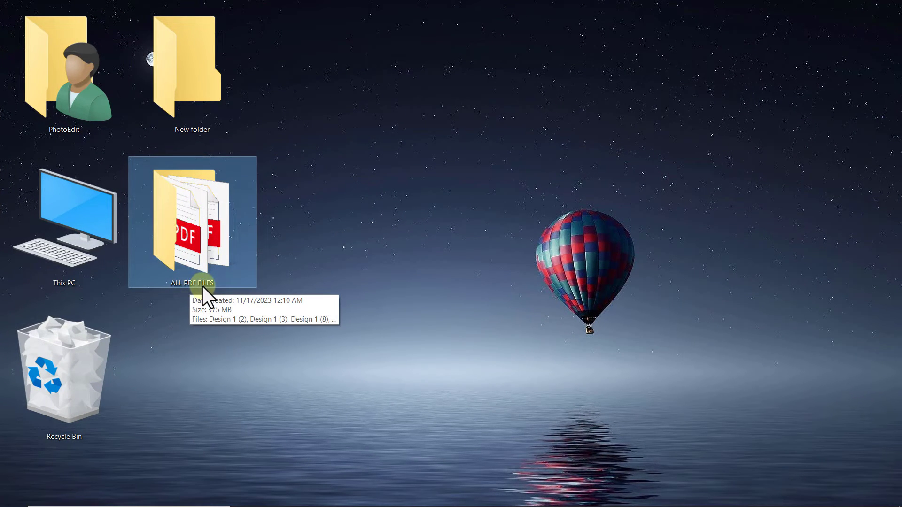
pyautogui.doubleClick(192, 222)
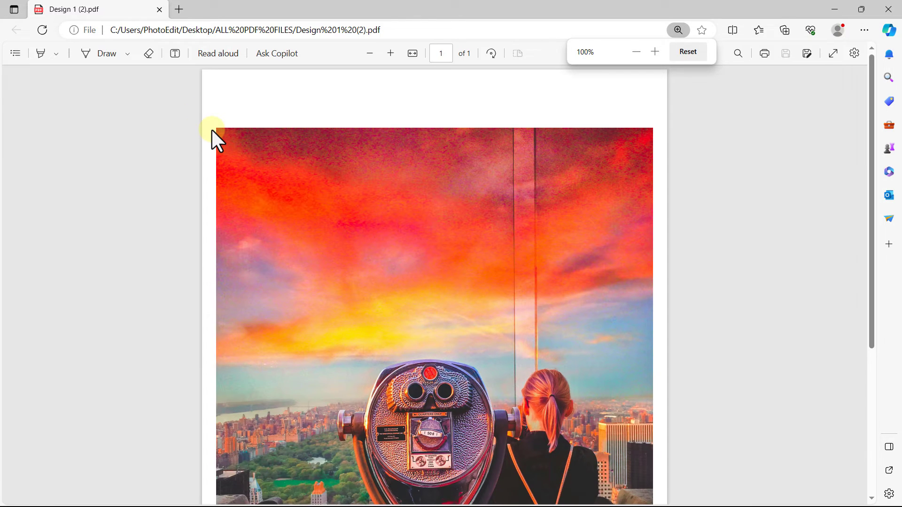
pyautogui.scroll(-2, 431, 197)
pyautogui.scroll(-2, 429, 196)
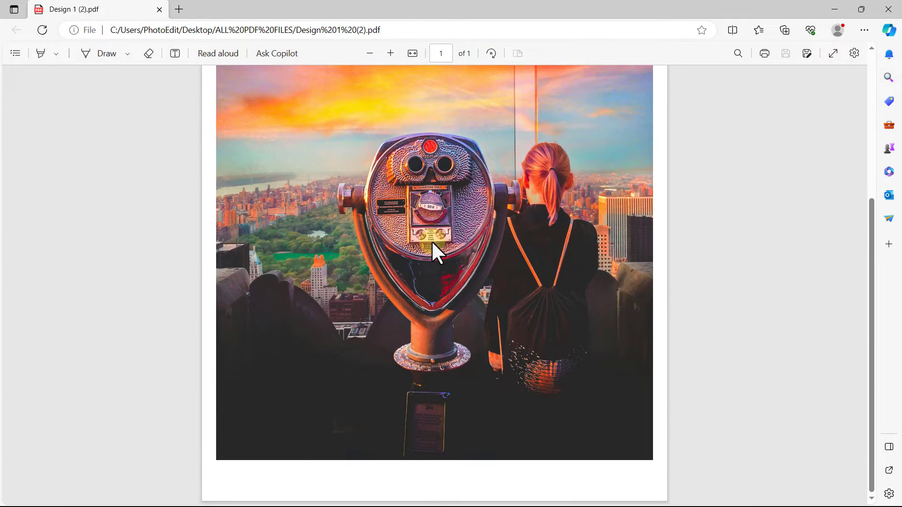
# - Close the Design 1 (2) PDF and open Design 1 (3).pdf
pyautogui.click(888, 9)
pyautogui.doubleClick(294, 128)
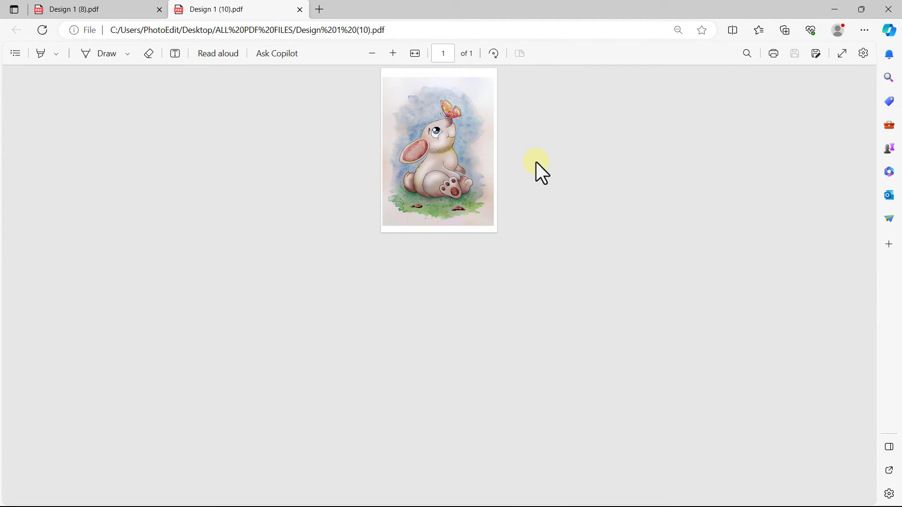
pyautogui.keyDown('ctrl'); pyautogui.scroll(3, 536, 163); pyautogui.keyUp('ctrl')
pyautogui.keyDown('ctrl'); pyautogui.scroll(-1, 603, 211); pyautogui.keyUp('ctrl')
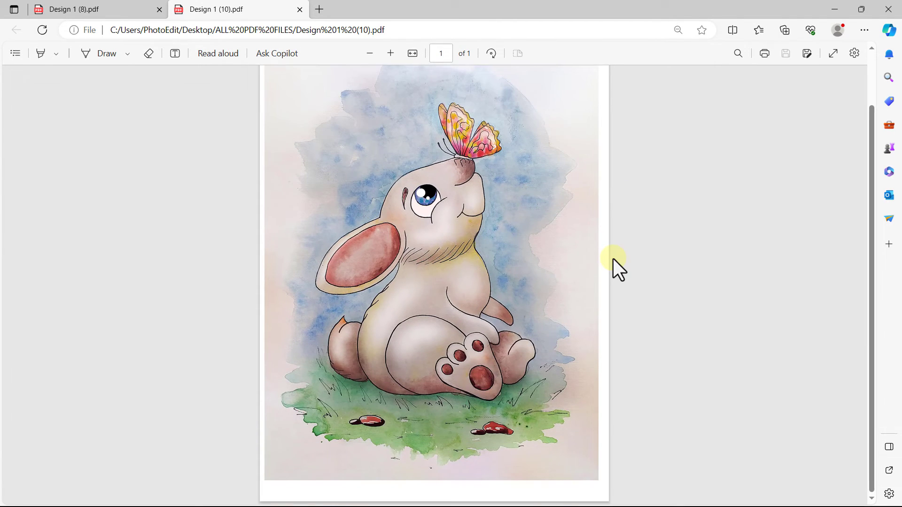